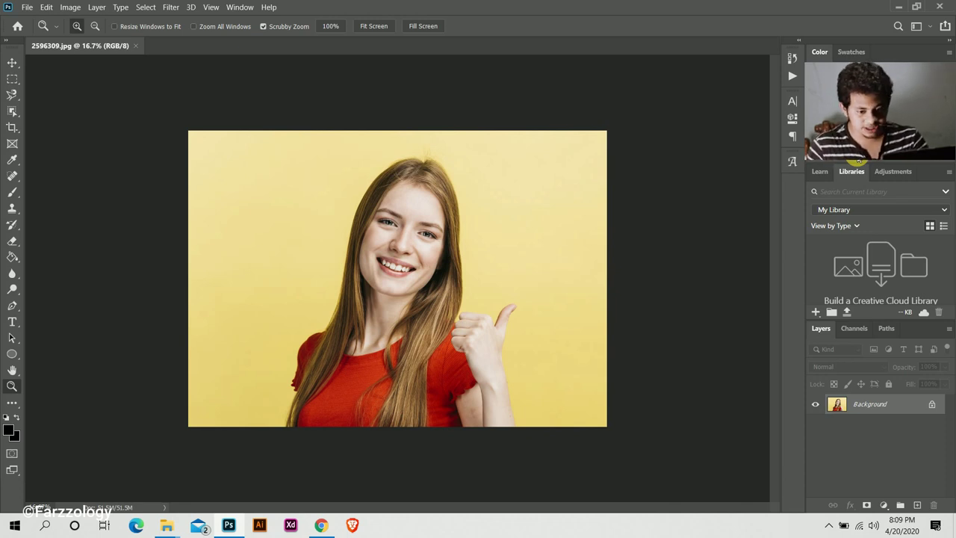
# - Unlock the Background as Layer 0, select the woman with Select Subject, and show the Paths panel
pyautogui.doubleClick(915, 404)
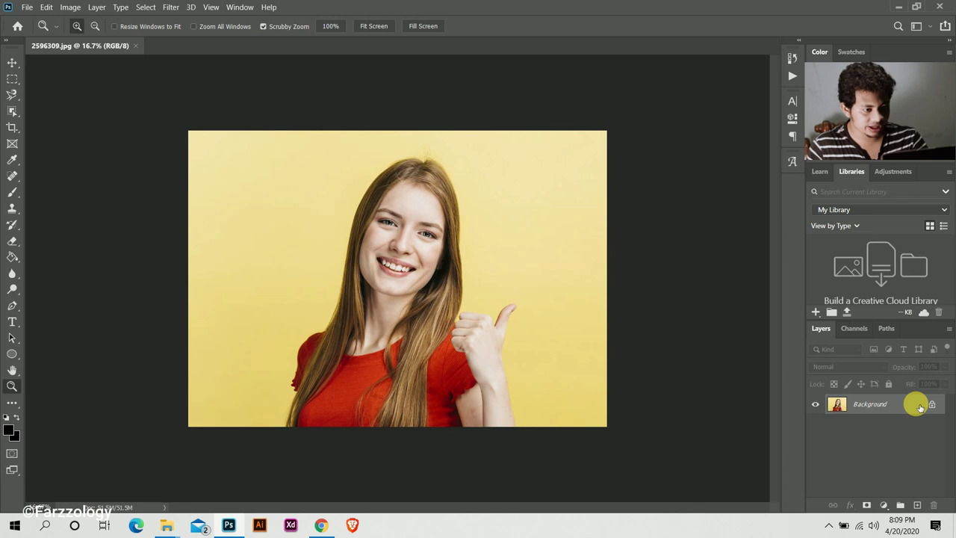
pyautogui.click(575, 151)
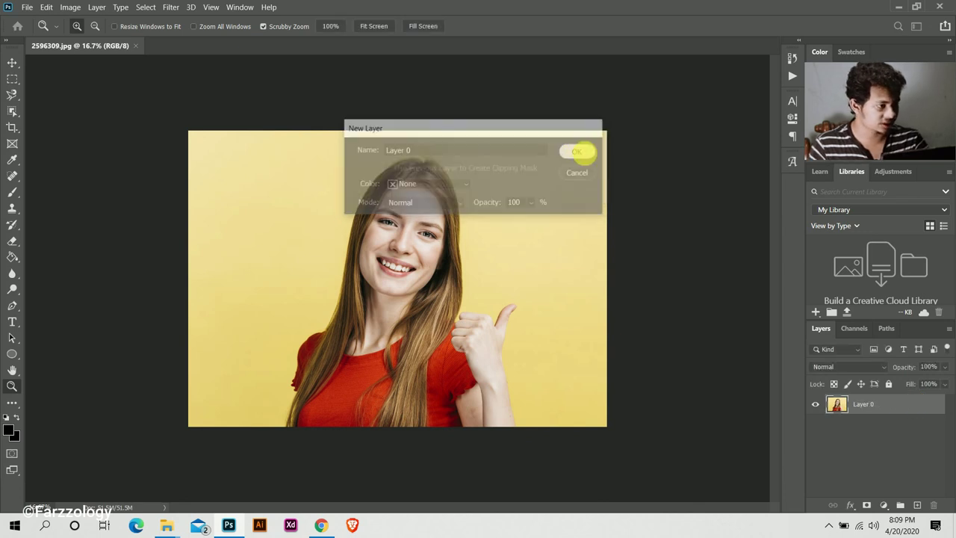
pyautogui.click(139, 9)
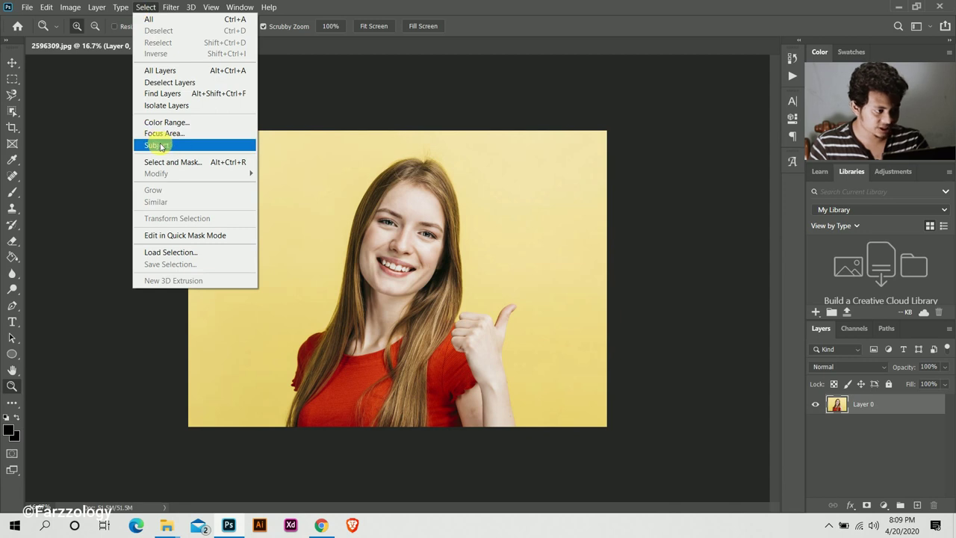
pyautogui.click(192, 146)
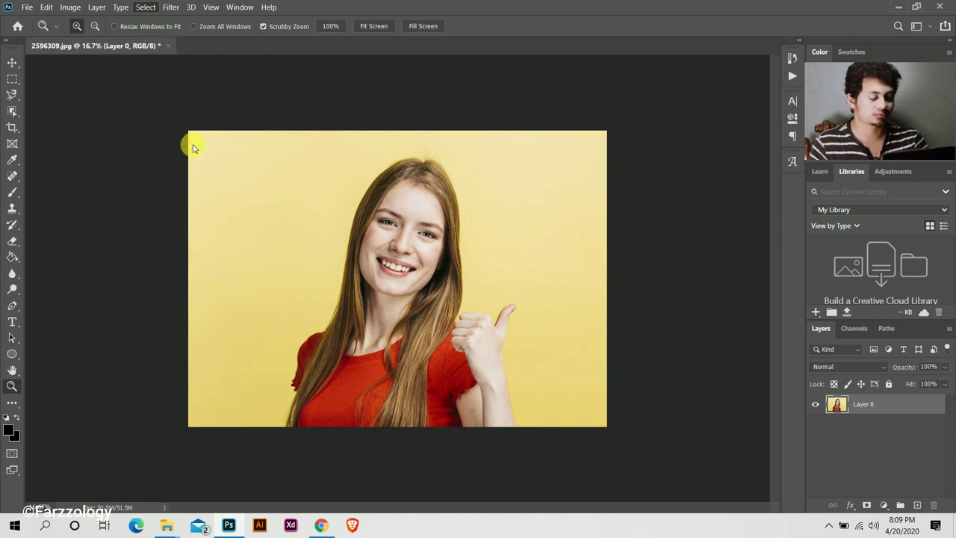
pyautogui.click(416, 256)
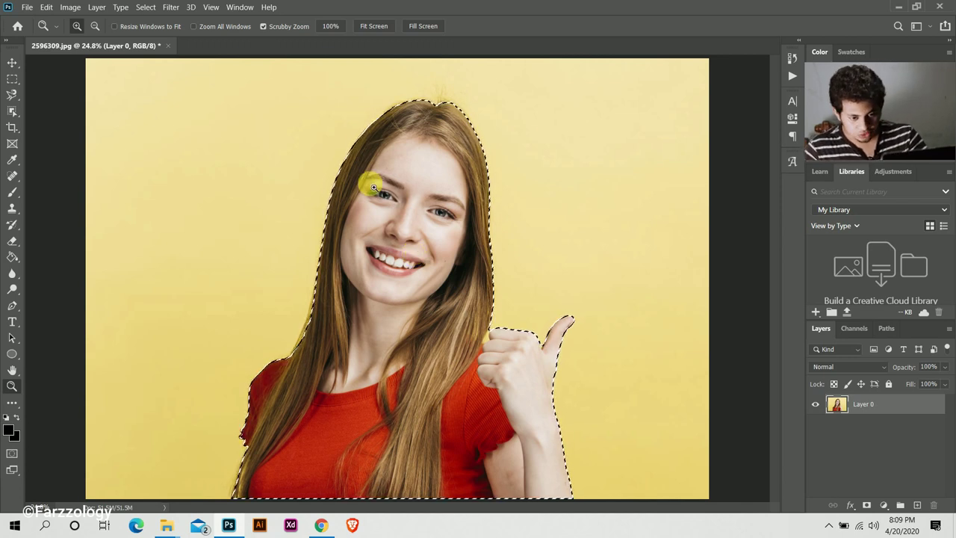
pyautogui.click(885, 329)
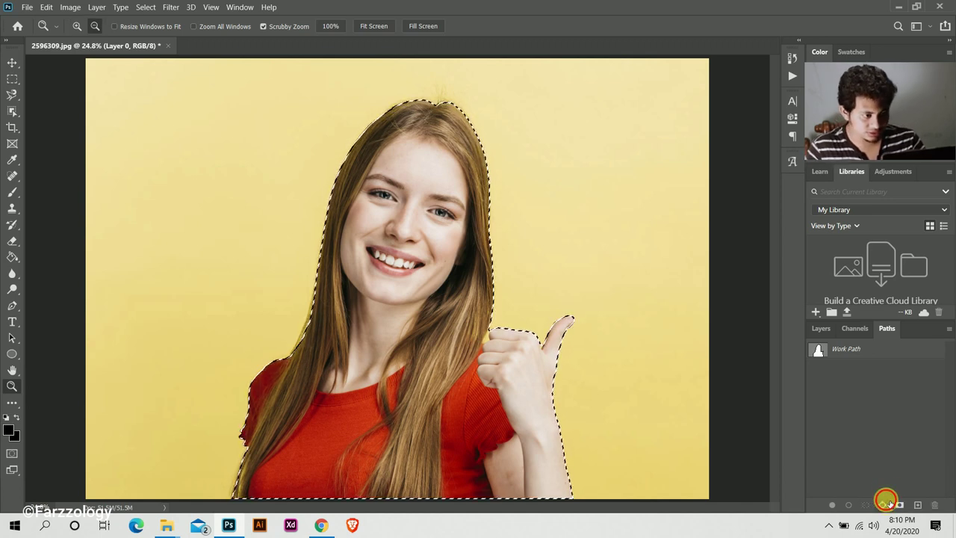
# - Make a work path from the woman's selection with a tolerance of 3 pixels
pyautogui.keyDown('alt'); pyautogui.click(883, 505); pyautogui.keyUp('alt')
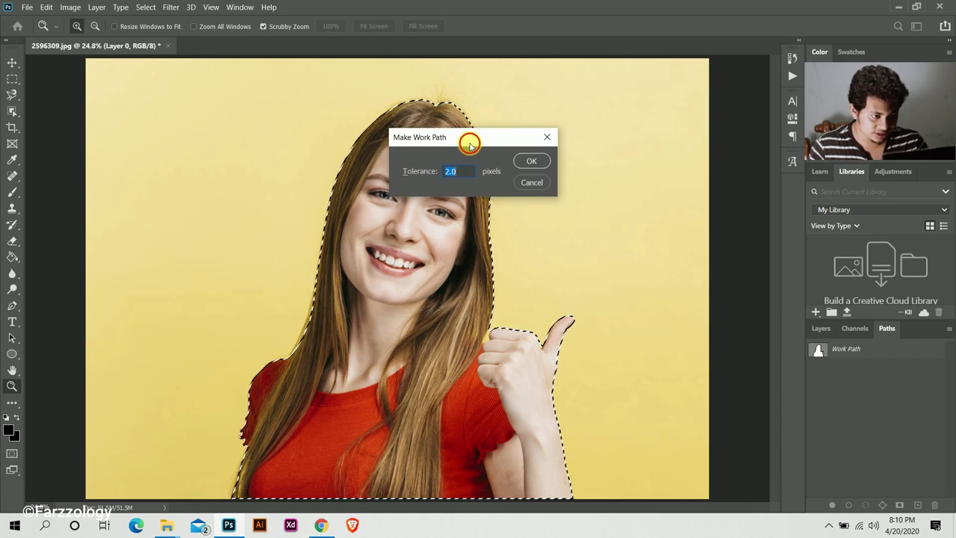
pyautogui.moveTo(470, 143); pyautogui.dragTo(526, 171)
pyautogui.click(553, 174)
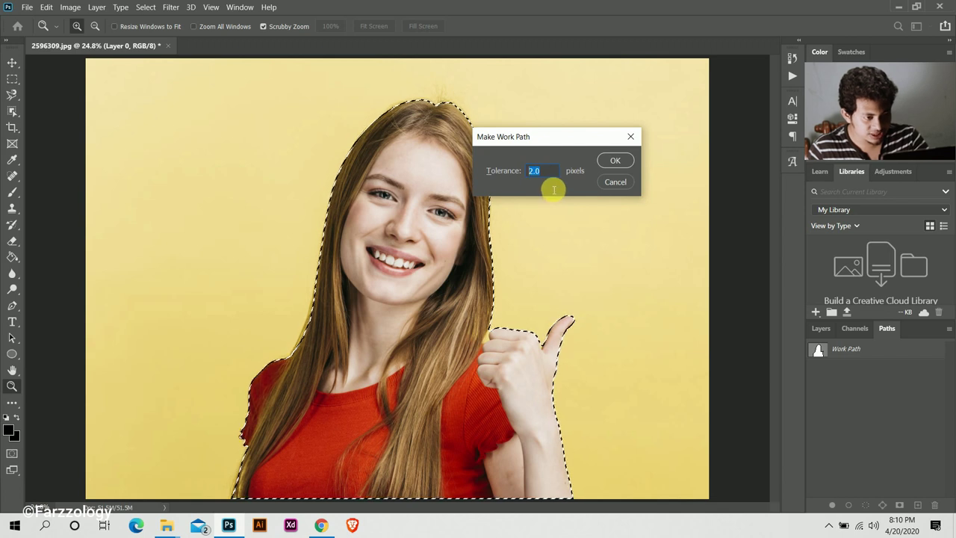
pyautogui.write('3')
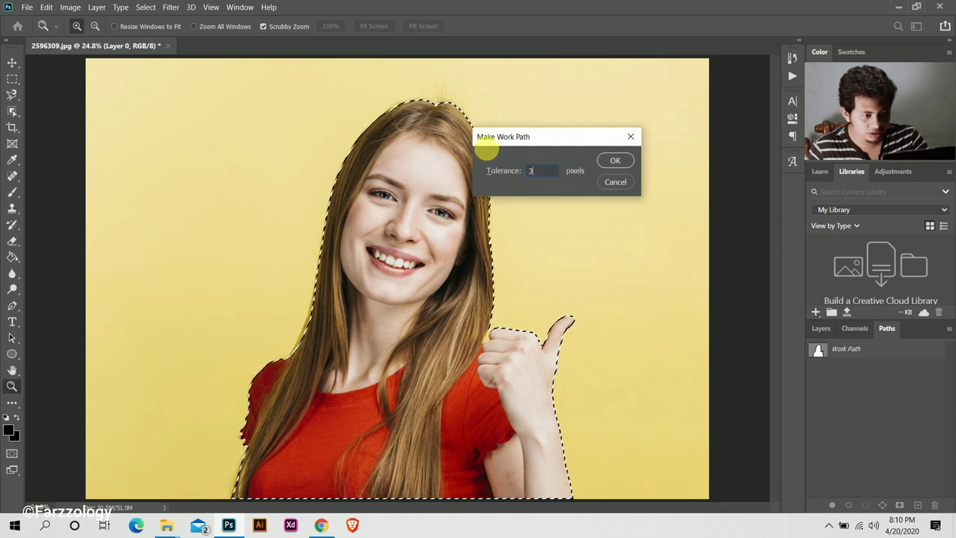
pyautogui.click(614, 163)
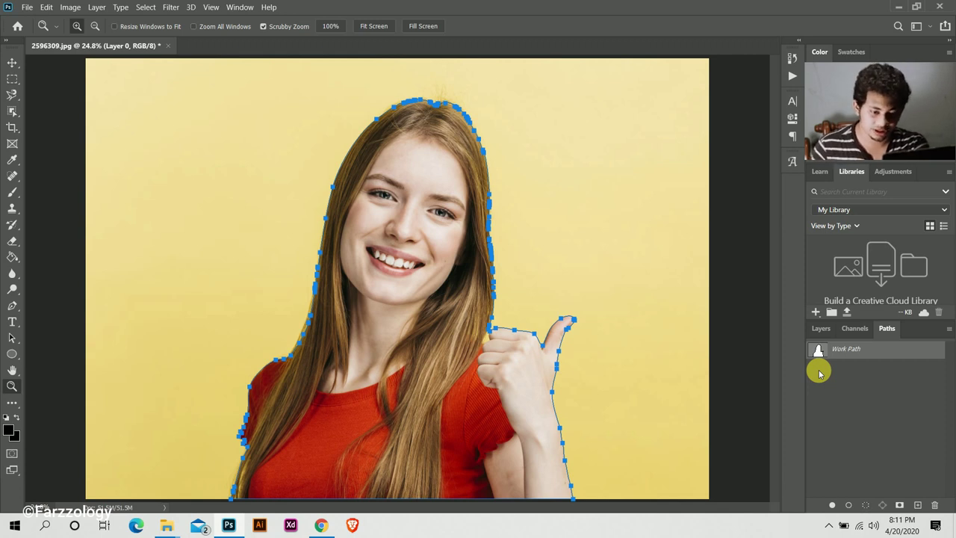
# - Give Layer 0 a vector mask from the current work path via Layer > Vector Mask > Current Path
pyautogui.click(821, 328)
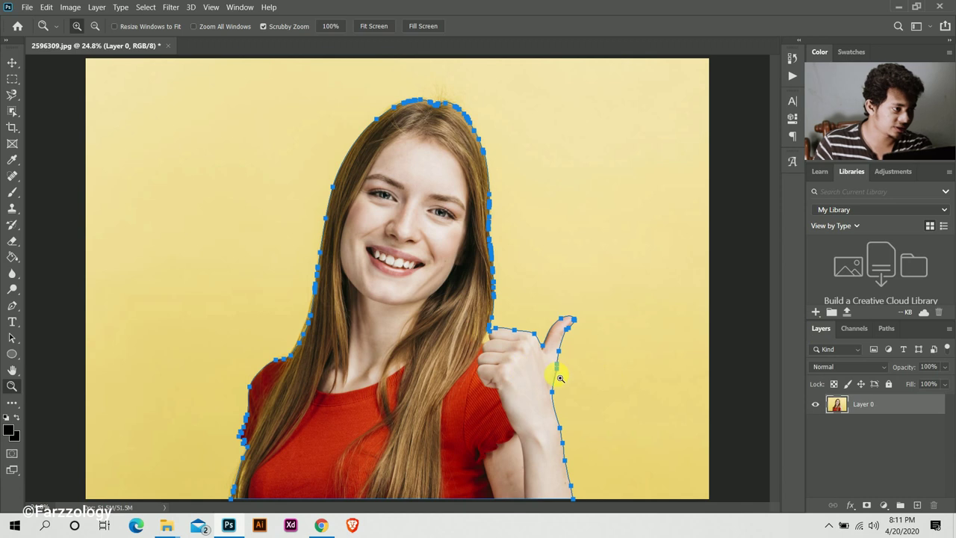
pyautogui.click(98, 7)
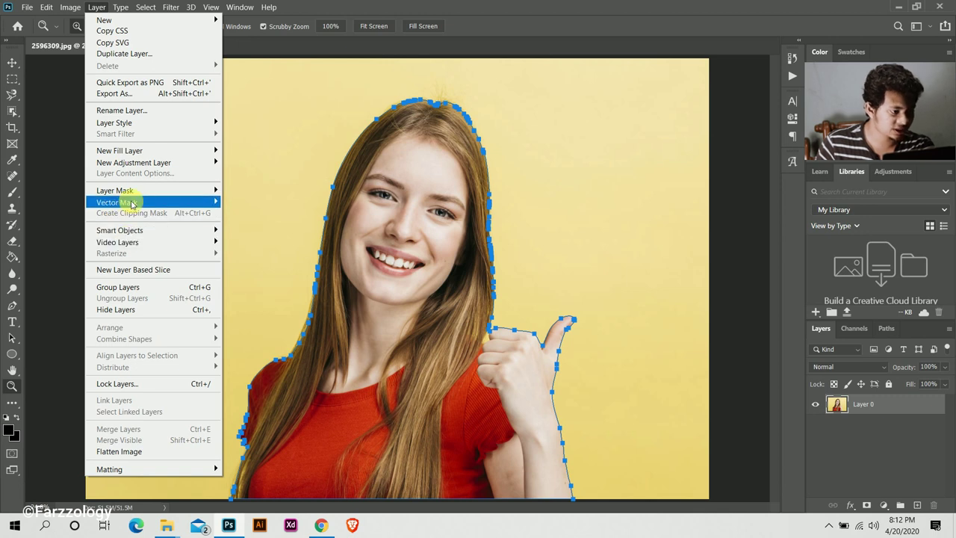
pyautogui.moveTo(167, 202)
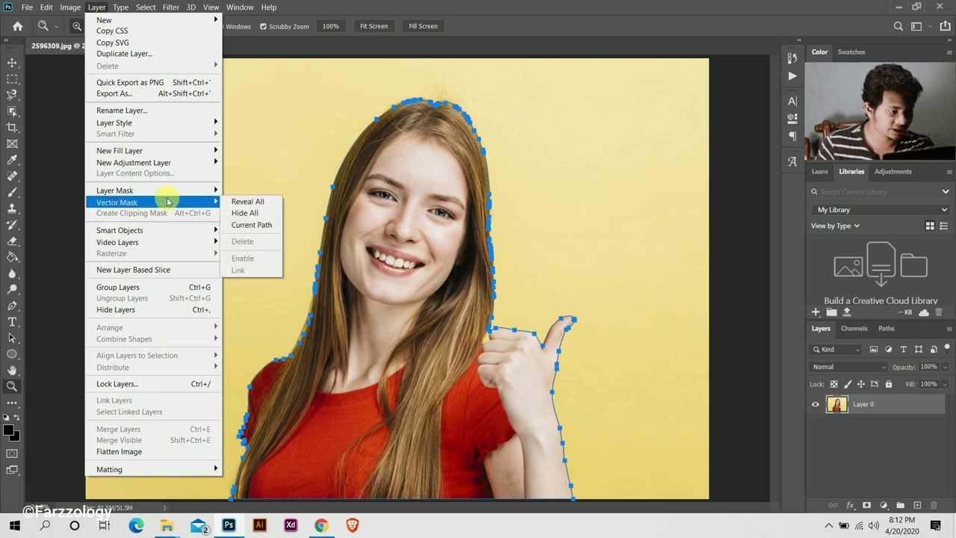
pyautogui.click(263, 228)
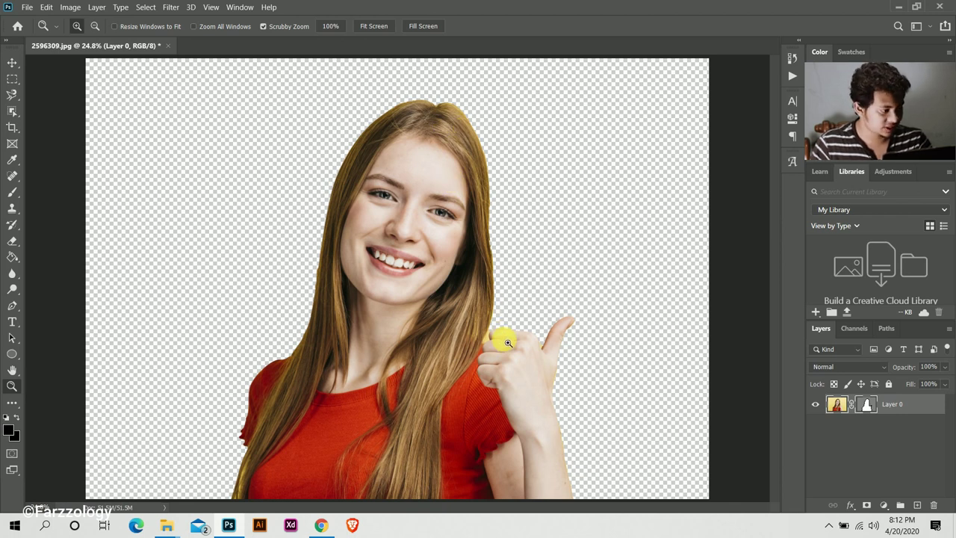
# - Switch to the curvature pen and add anchor points along the thumb's edge, zooming in closer
pyautogui.click(12, 305)
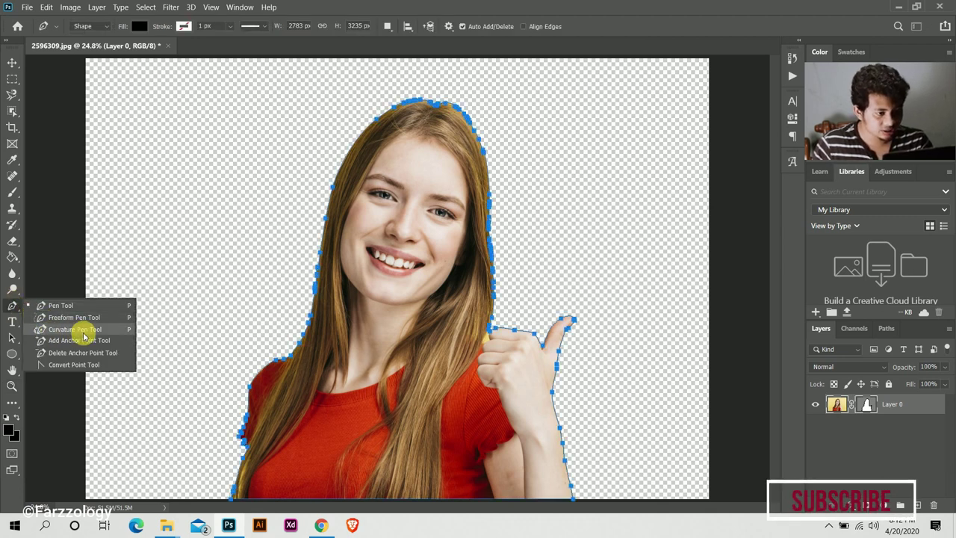
pyautogui.click(83, 332)
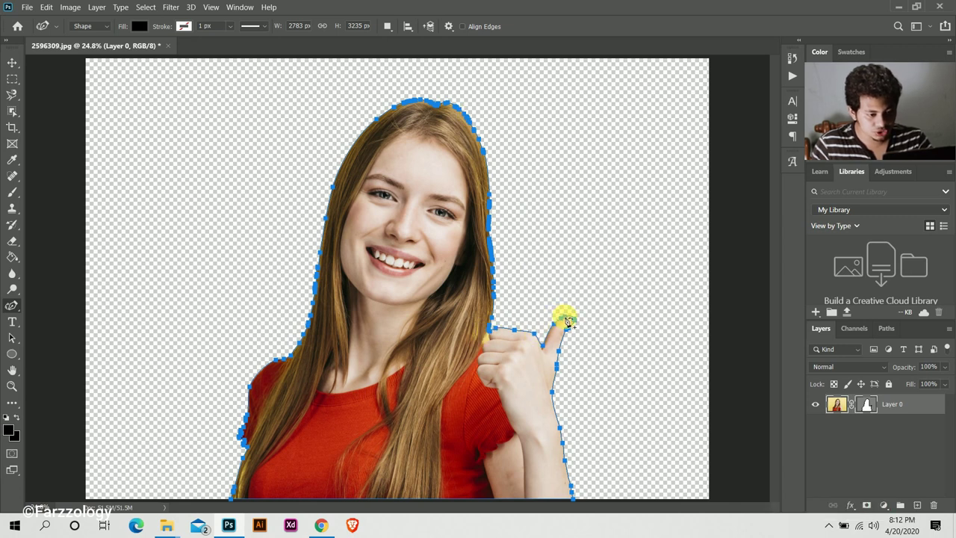
pyautogui.click(571, 322)
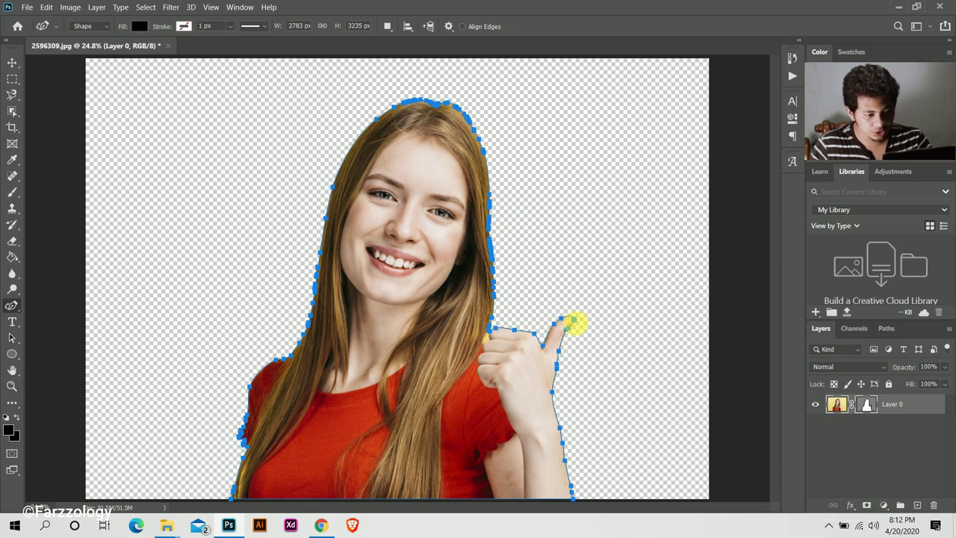
pyautogui.click(561, 356)
pyautogui.click(560, 350)
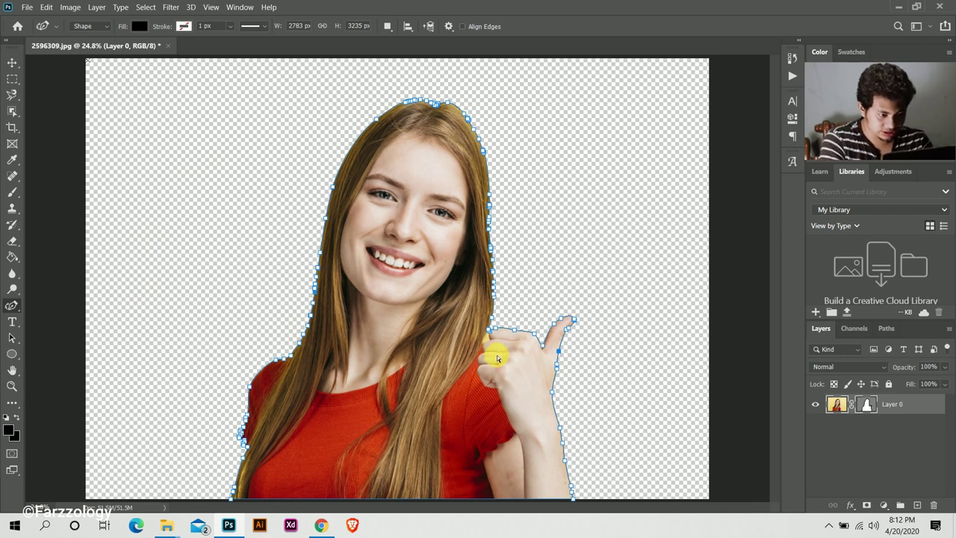
pyautogui.hotkey('ctrl', '+')
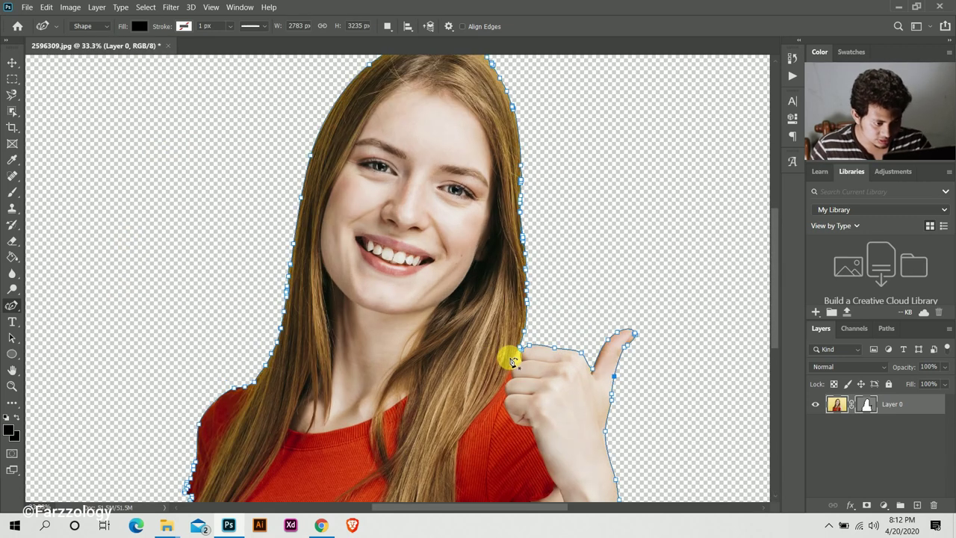
pyautogui.scroll(-2, 508, 358)
# - Close the cutout path at its starting anchor beside the thumb
pyautogui.click(519, 328)
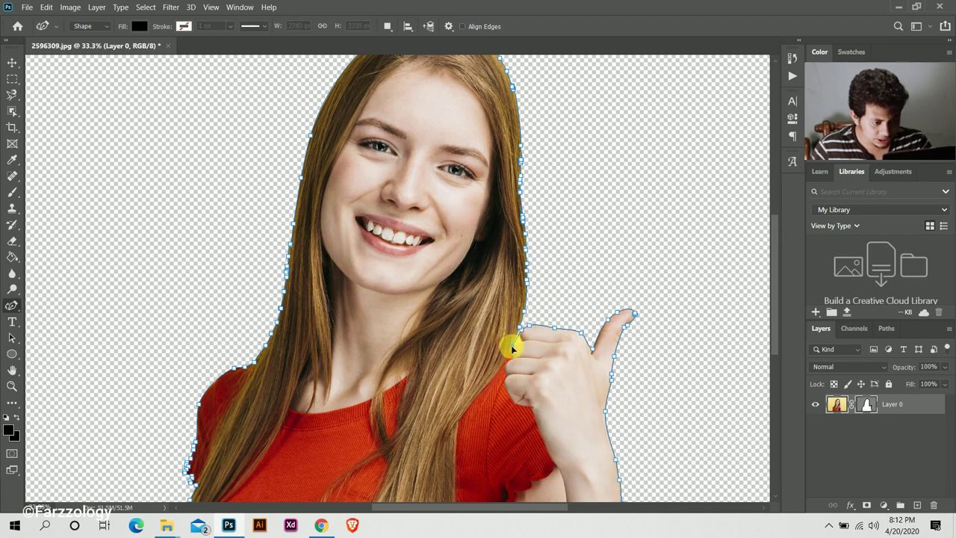
pyautogui.click(520, 343)
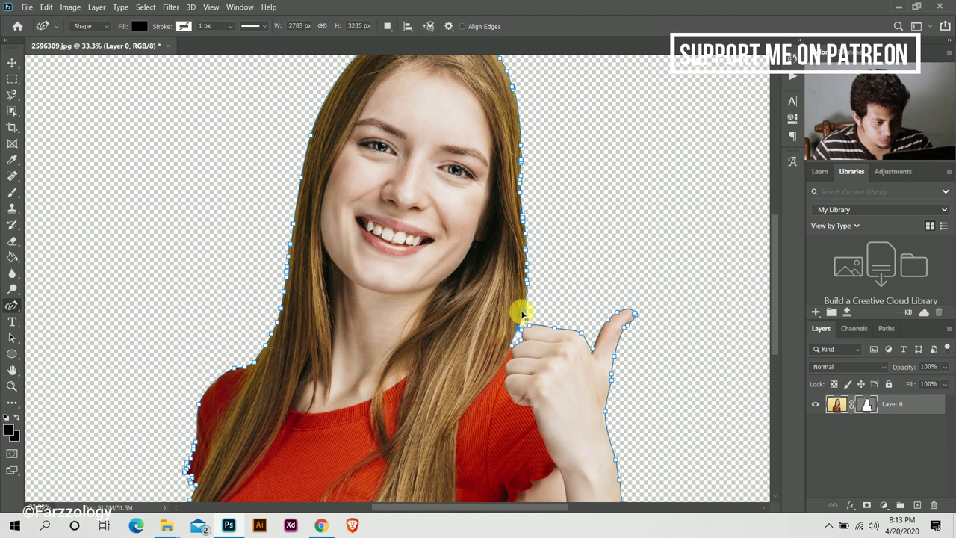
pyautogui.click(524, 312)
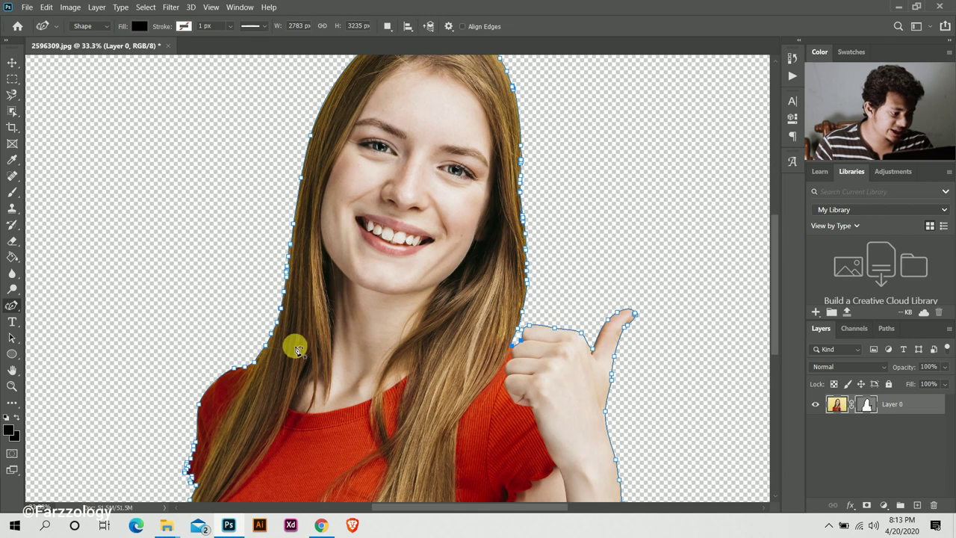
pyautogui.scroll(-5, 200, 382)
pyautogui.scroll(8, 250, 326)
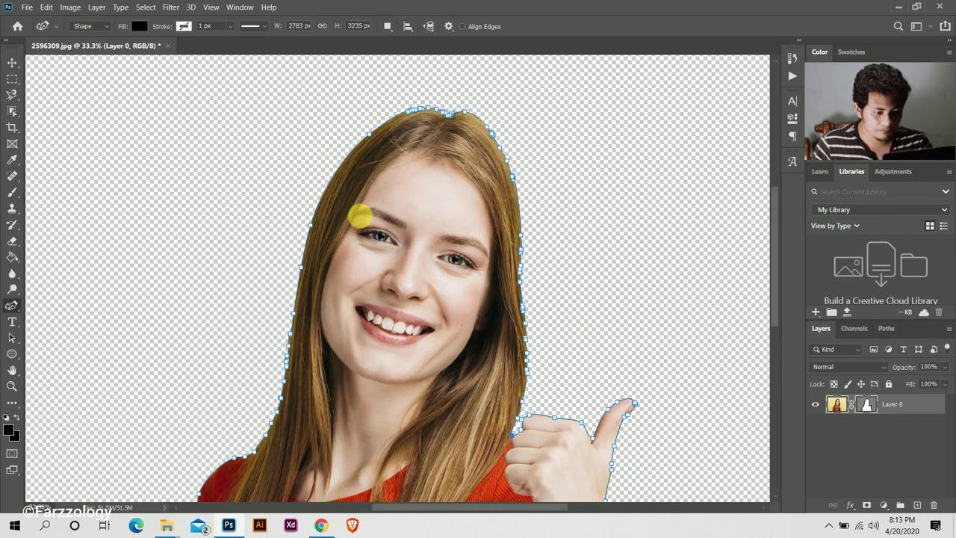
pyautogui.scroll(-4, 416, 313)
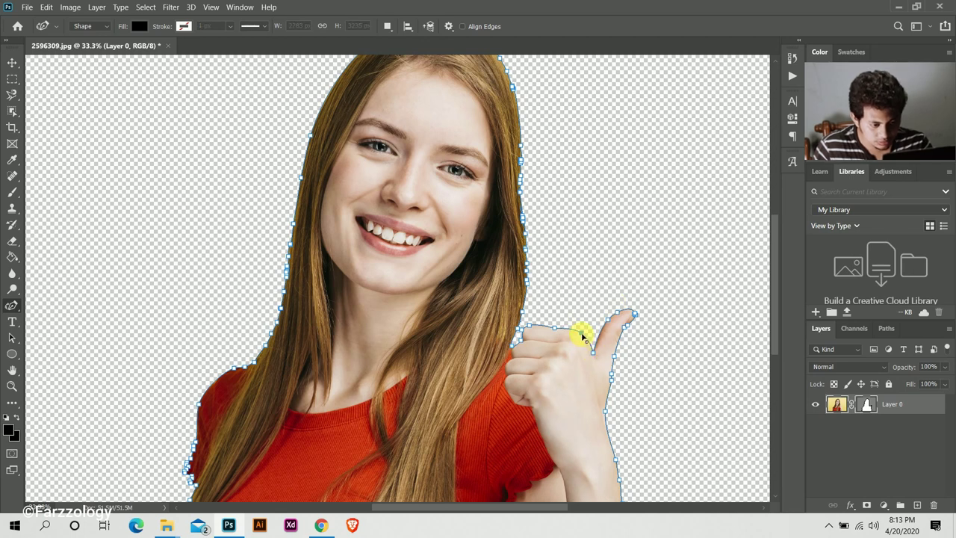
# - Add and drag anchors near the thumb's top right to tighten the mask outline
pyautogui.moveTo(582, 334); pyautogui.dragTo(598, 352)
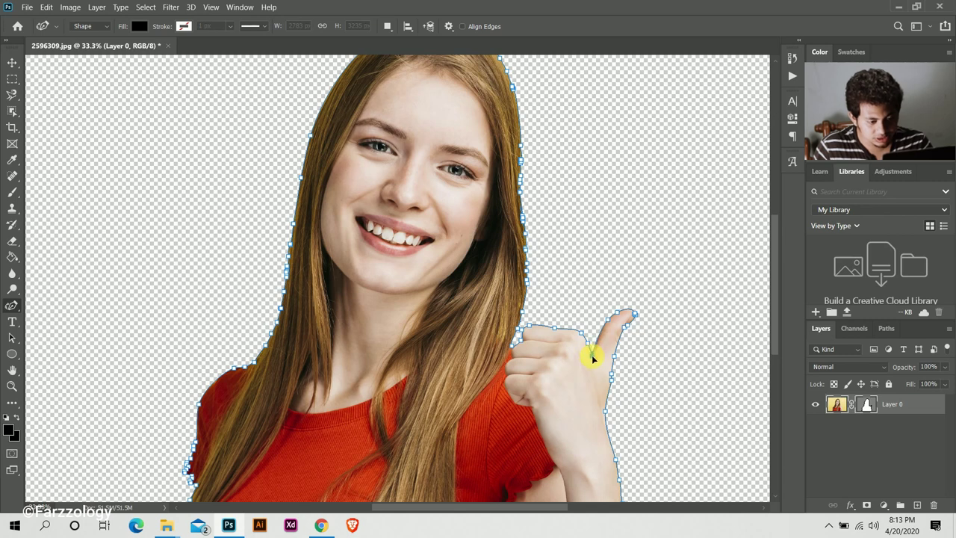
pyautogui.click(608, 322)
pyautogui.scroll(-5, 523, 298)
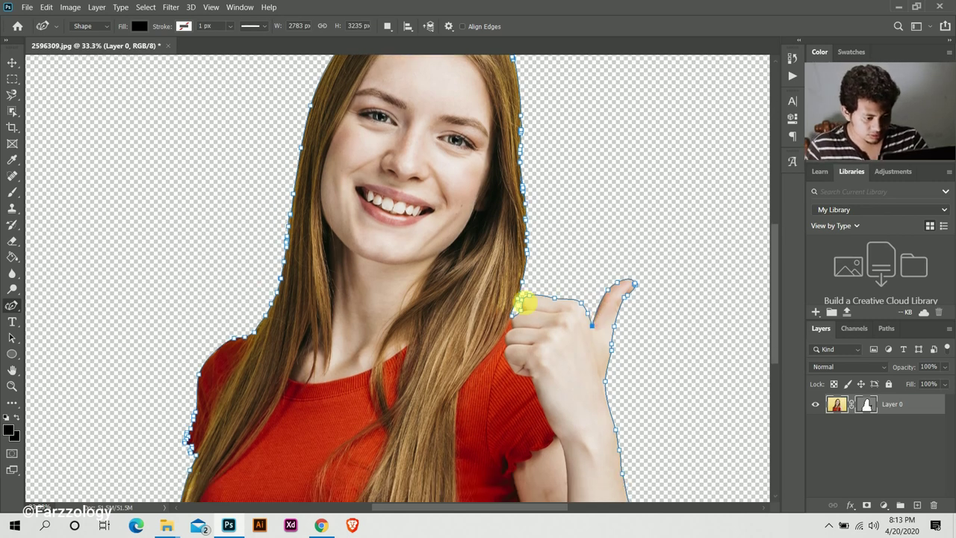
pyautogui.scroll(4, 478, 321)
pyautogui.scroll(5, 456, 314)
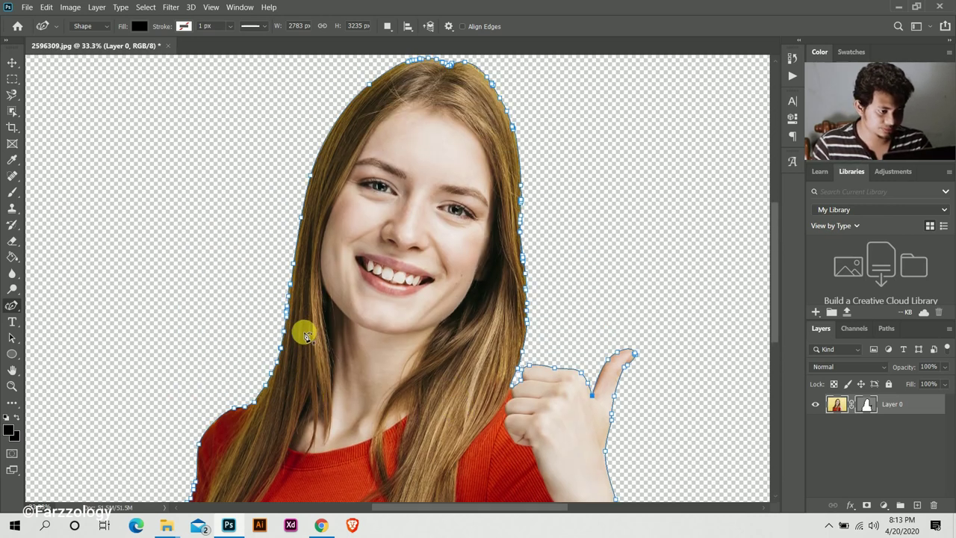
pyautogui.scroll(-3, 525, 265)
pyautogui.scroll(-2, 525, 265)
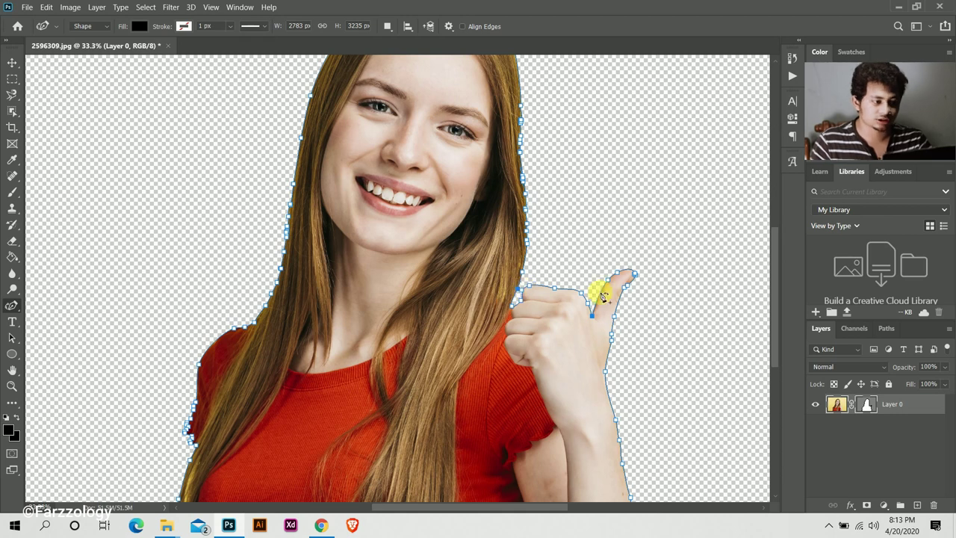
pyautogui.scroll(2, 306, 251)
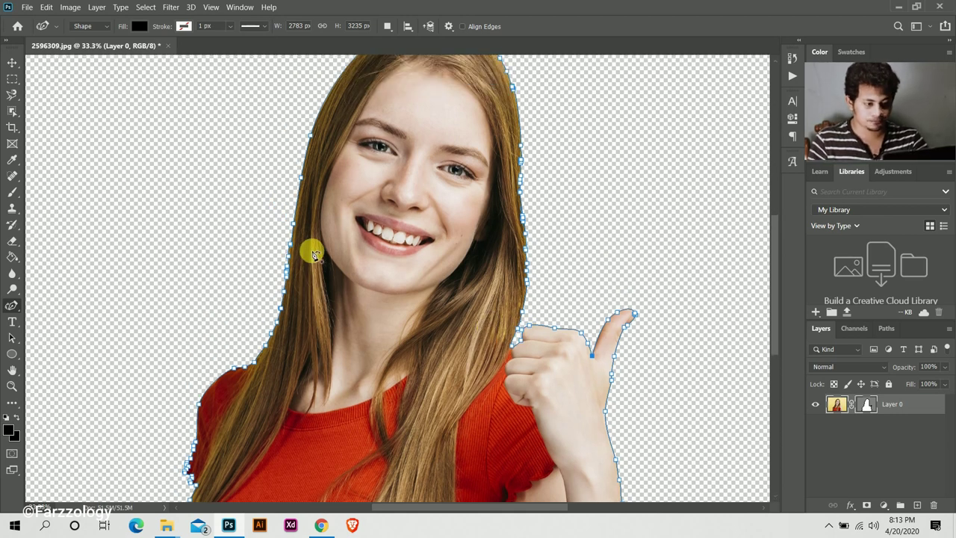
pyautogui.scroll(-2, 389, 273)
pyautogui.scroll(2, 448, 303)
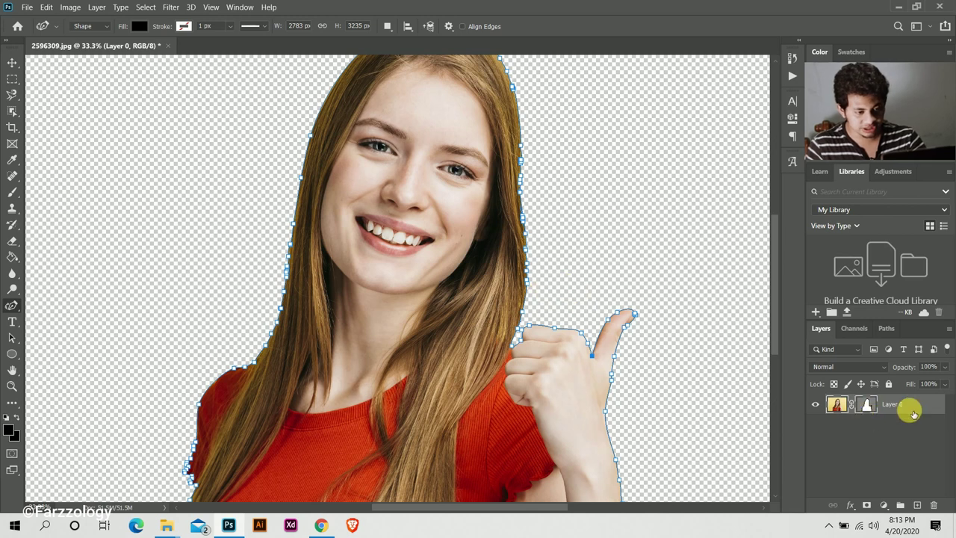
# - Toggle Layer 0's vector mask off and on to compare with the original, then pick the Move tool
pyautogui.click(870, 407)
pyautogui.keyDown('shift'); pyautogui.click(871, 407); pyautogui.keyUp('shift')
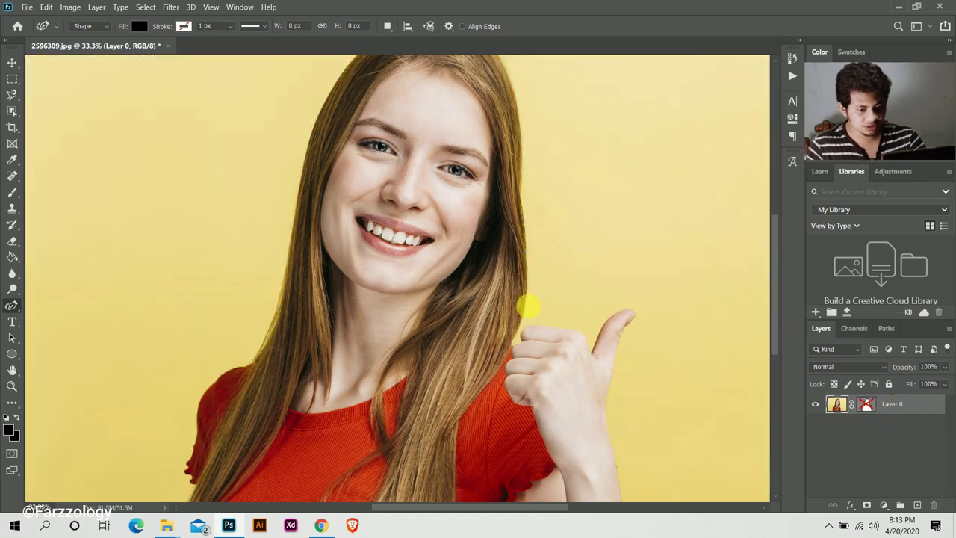
pyautogui.keyDown('shift'); pyautogui.click(871, 407); pyautogui.keyUp('shift')
pyautogui.keyDown('shift'); pyautogui.click(870, 406); pyautogui.keyUp('shift')
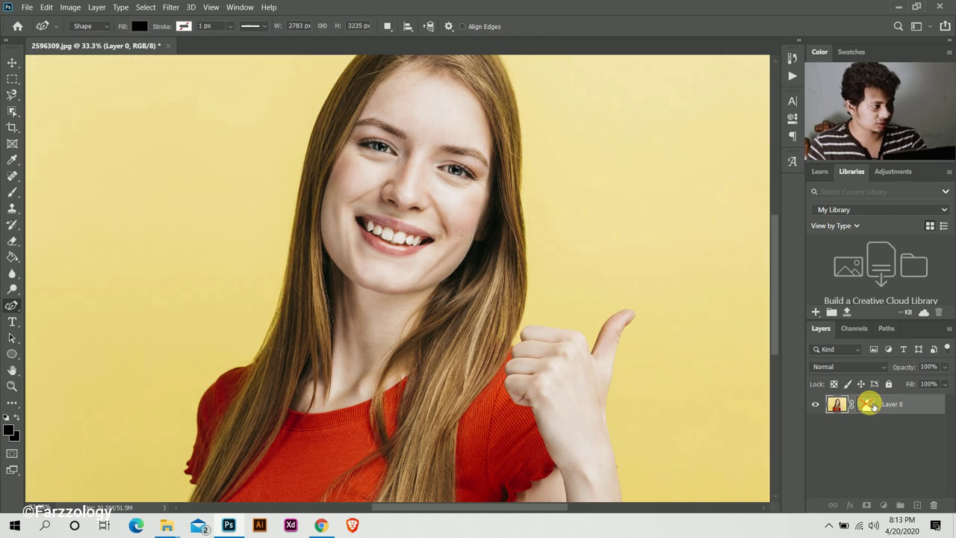
pyautogui.keyDown('shift'); pyautogui.click(871, 406); pyautogui.keyUp('shift')
pyautogui.click(16, 63)
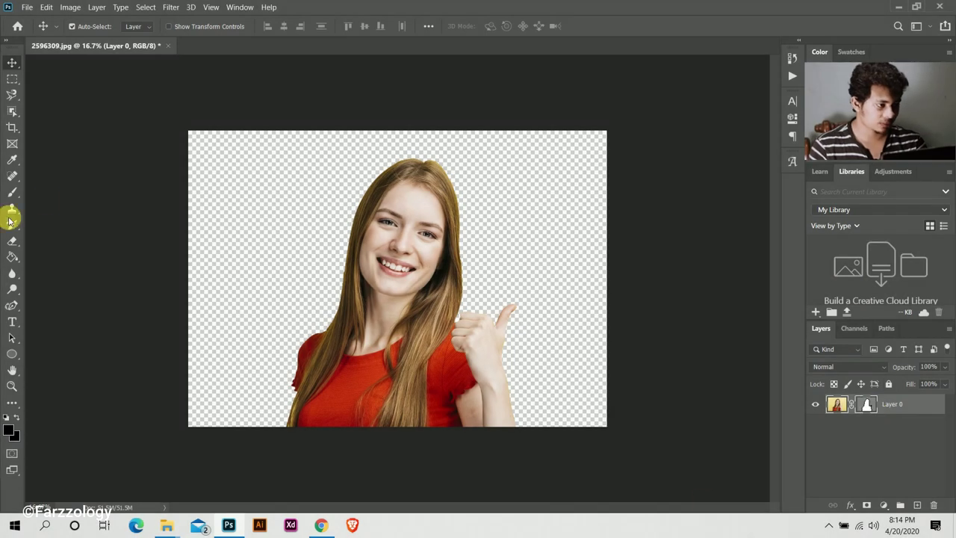
# - Close the edited document without saving and reopen the original 2596309.jpg
pyautogui.click(168, 46)
pyautogui.click(502, 206)
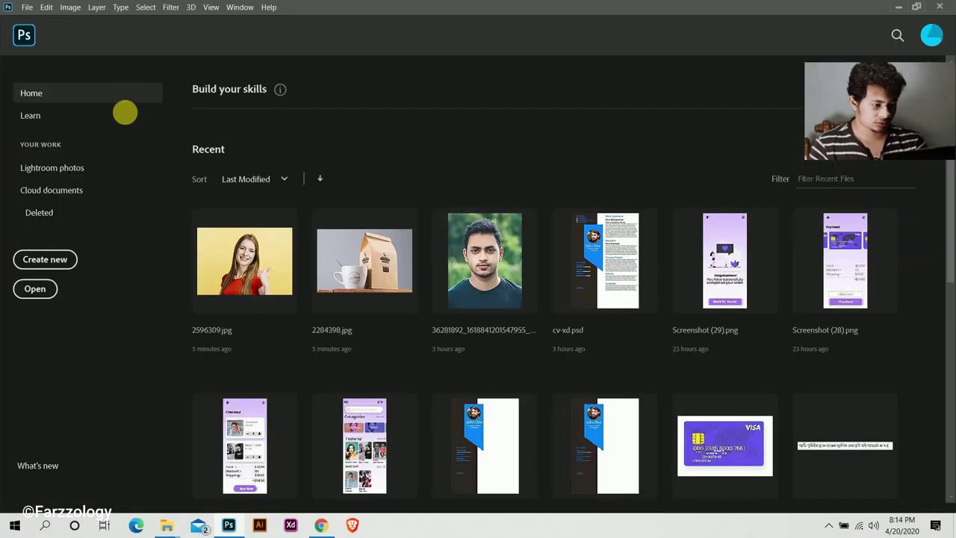
pyautogui.click(244, 260)
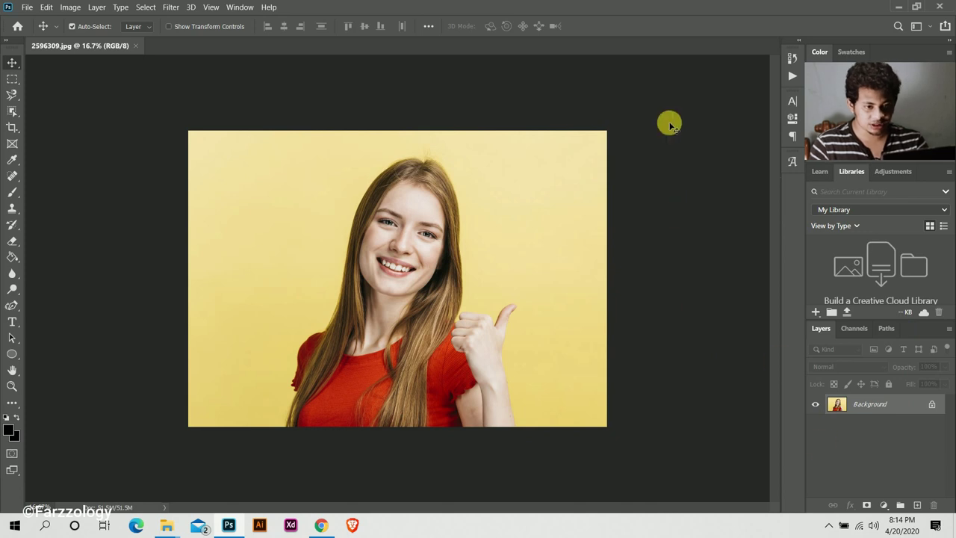
# - Expand the Background Remove set in the Actions panel and select the Remove background action
pyautogui.click(790, 76)
pyautogui.scroll(-2, 759, 254)
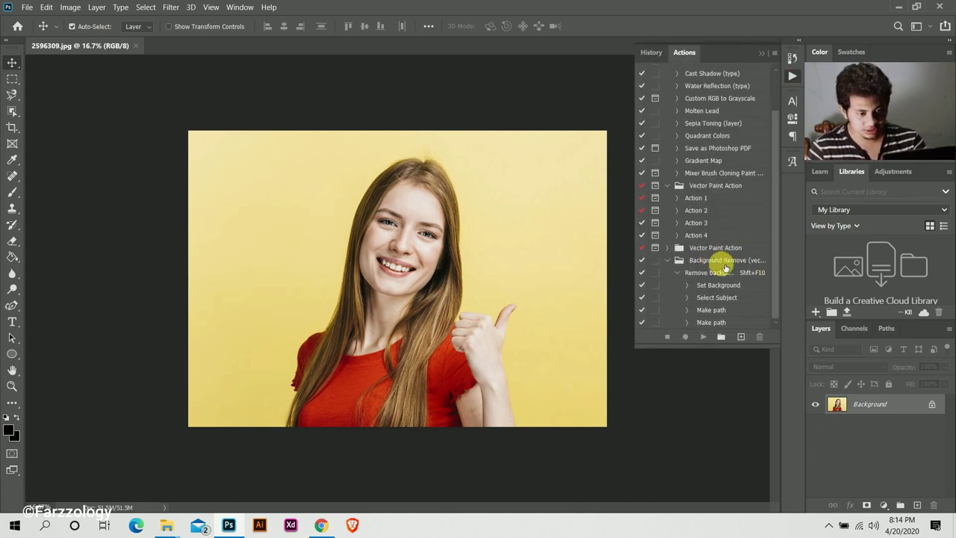
pyautogui.click(666, 260)
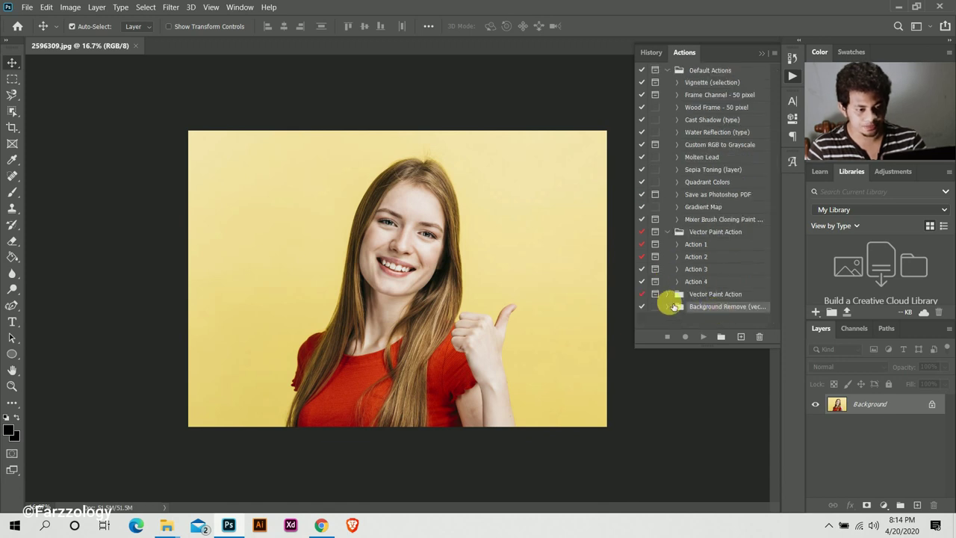
pyautogui.click(669, 306)
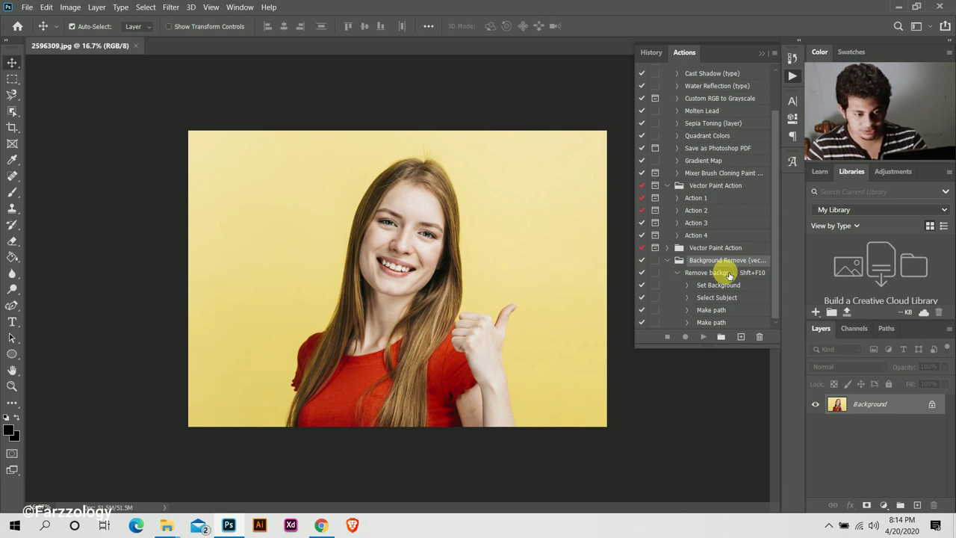
pyautogui.click(729, 274)
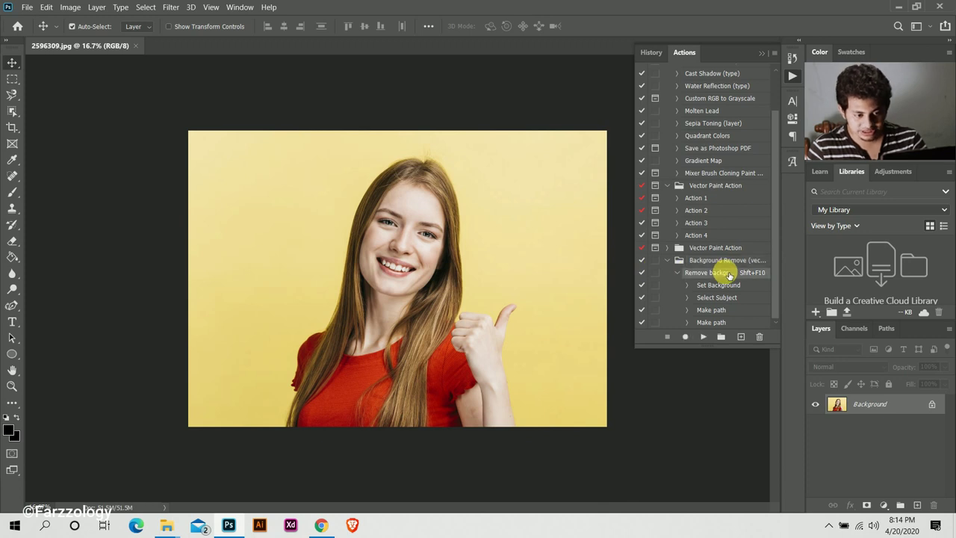
# - Play the Remove background action on the photo and fit the whole image in the window
pyautogui.click(791, 79)
pyautogui.click(795, 78)
pyautogui.click(795, 77)
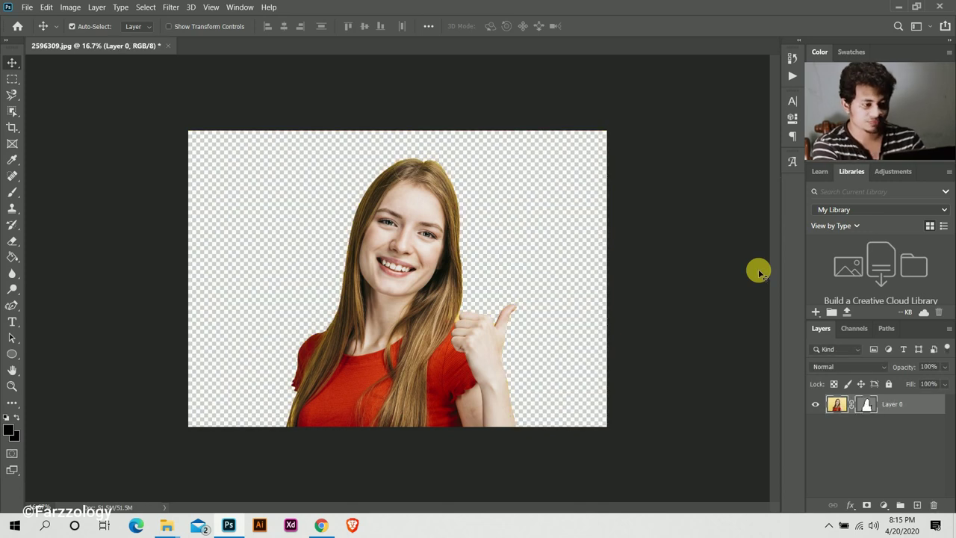
pyautogui.hotkey('ctrl', '0')
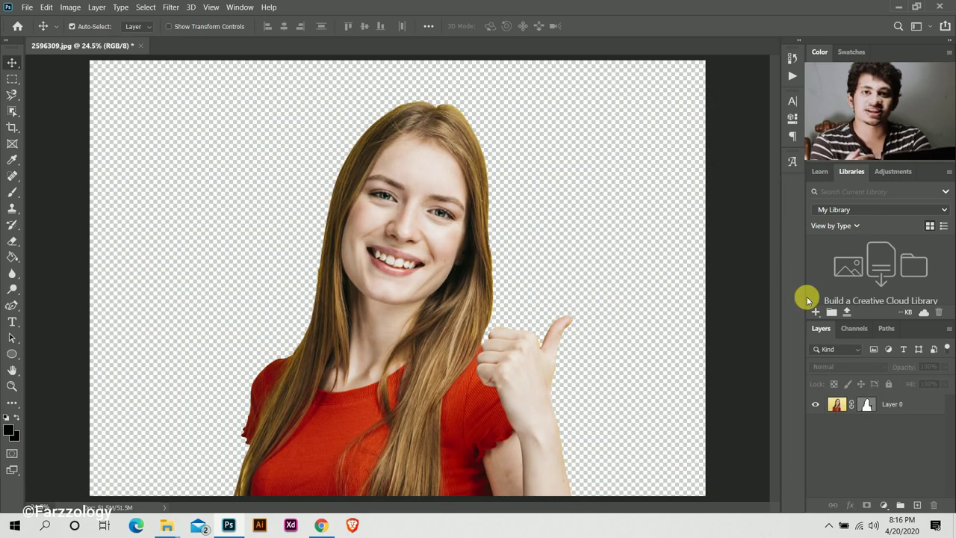